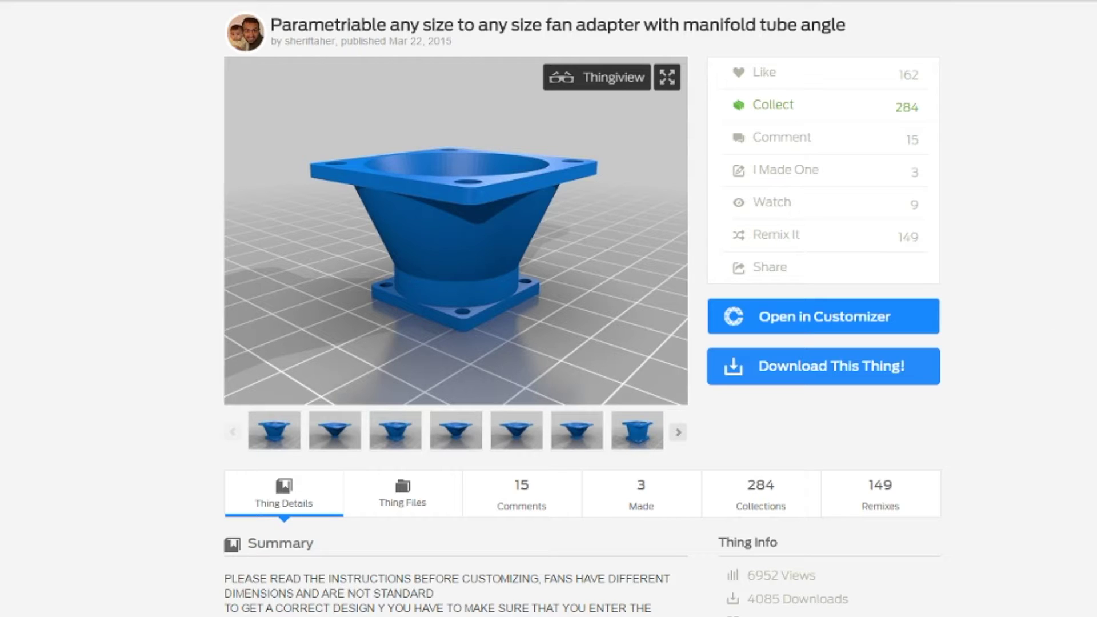
Scroll down to the Instructions, highlight the essential variables list, and scroll back up.
scroll(548, 308, down, 8)
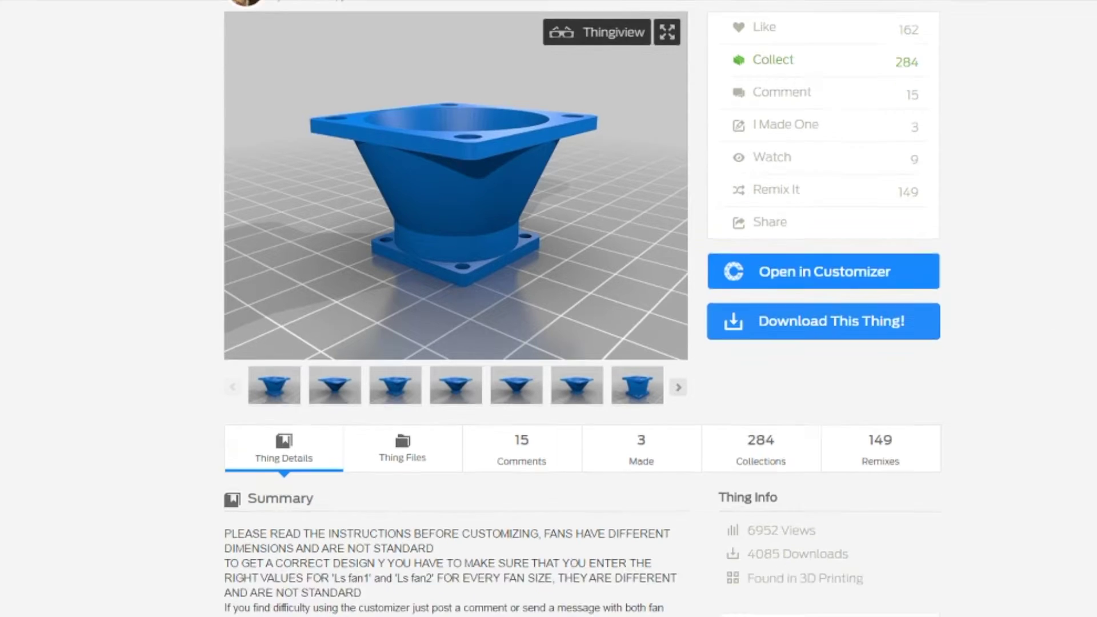
scroll(548, 308, down, 7)
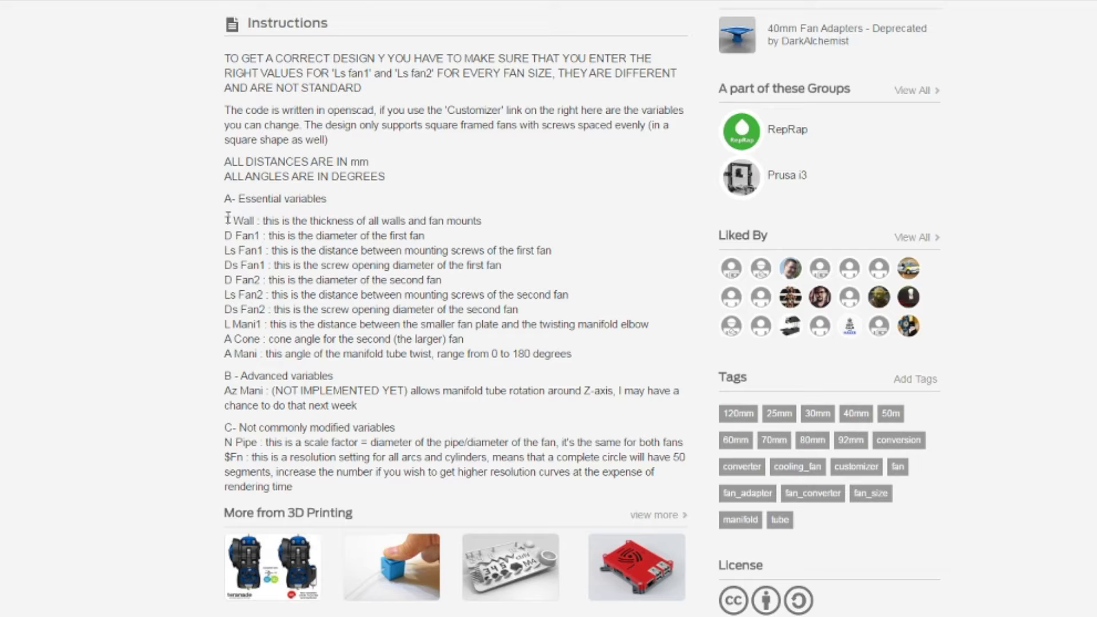
drag(226, 220, 604, 357)
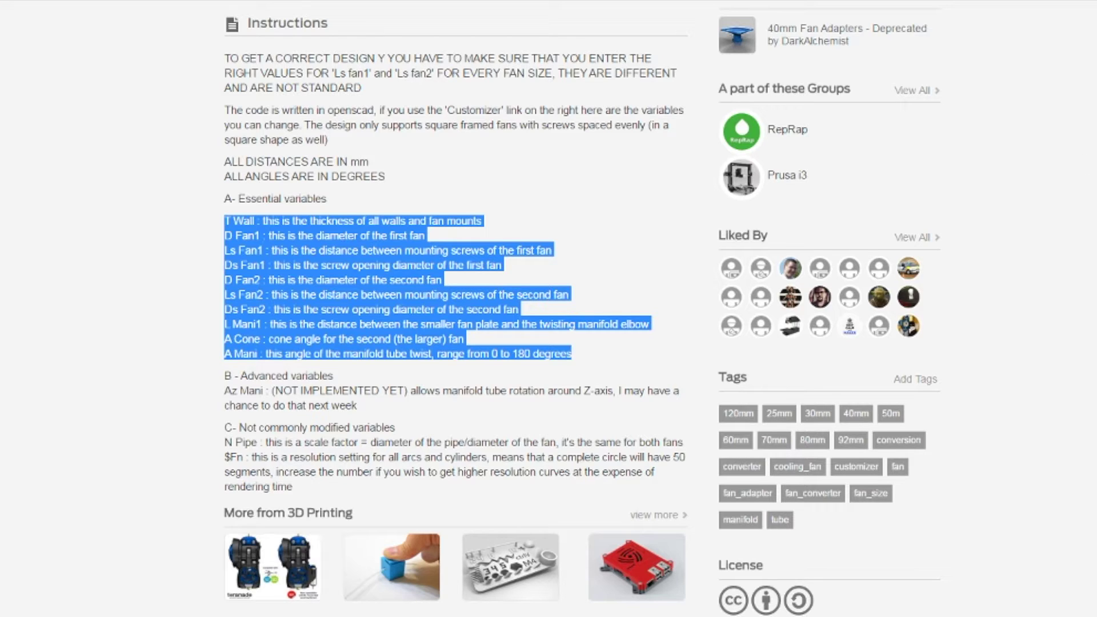
scroll(561, 29, up, 15)
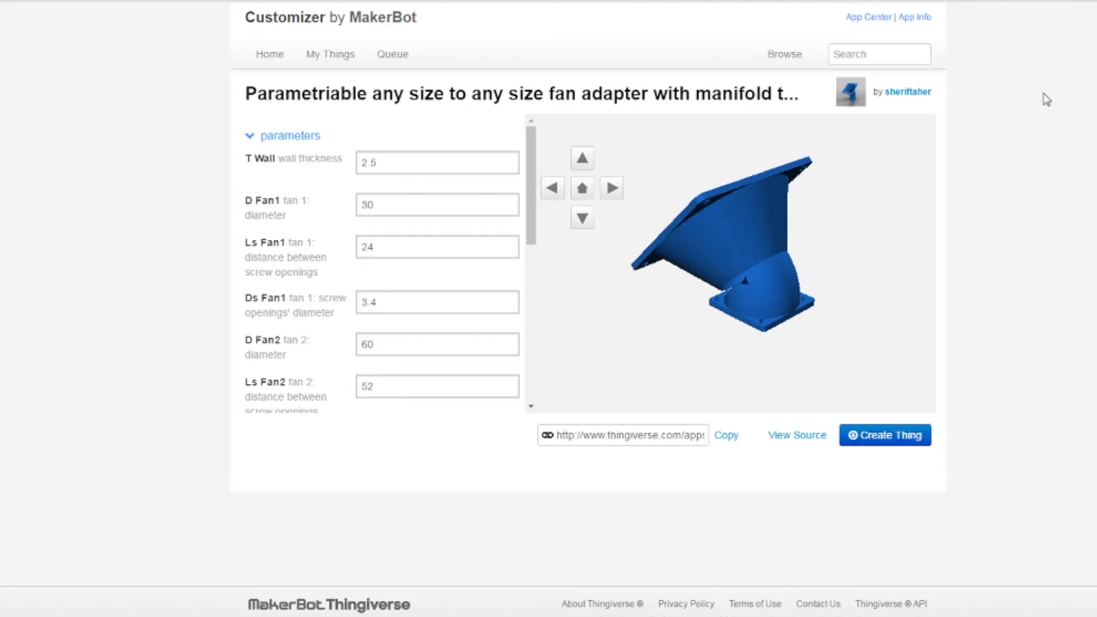
click(409, 167)
drag(409, 167, 355, 171)
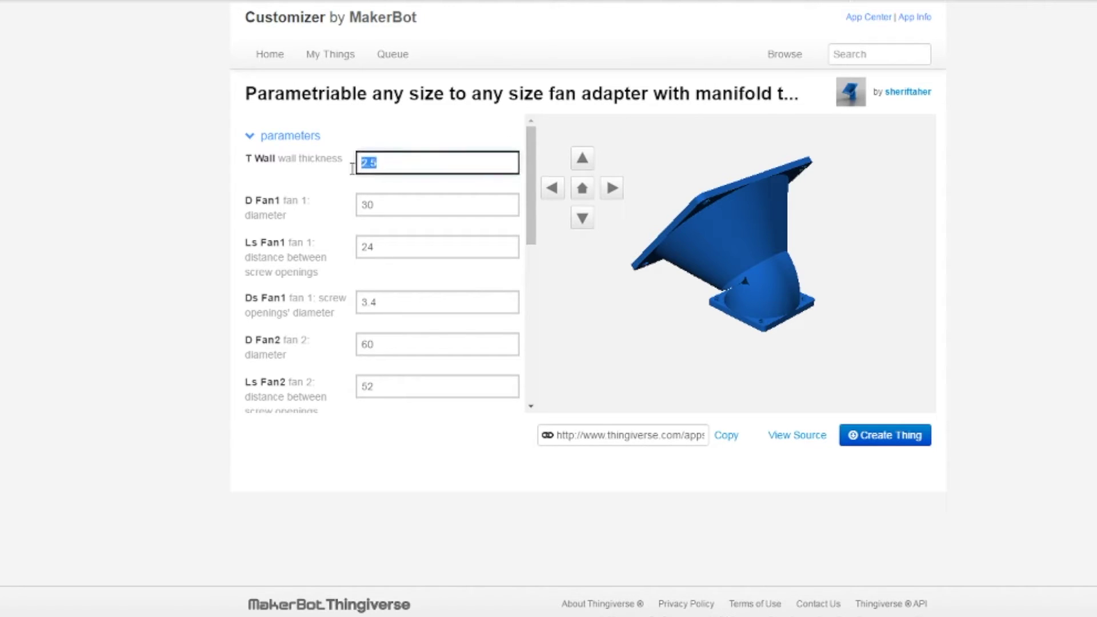
click(405, 216)
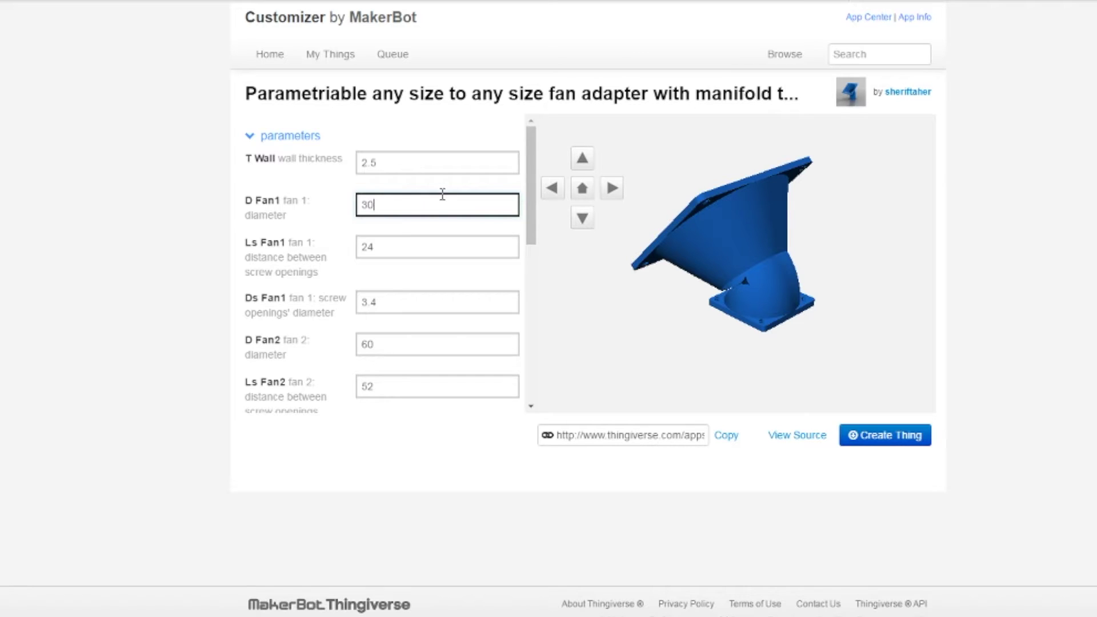
click(433, 250)
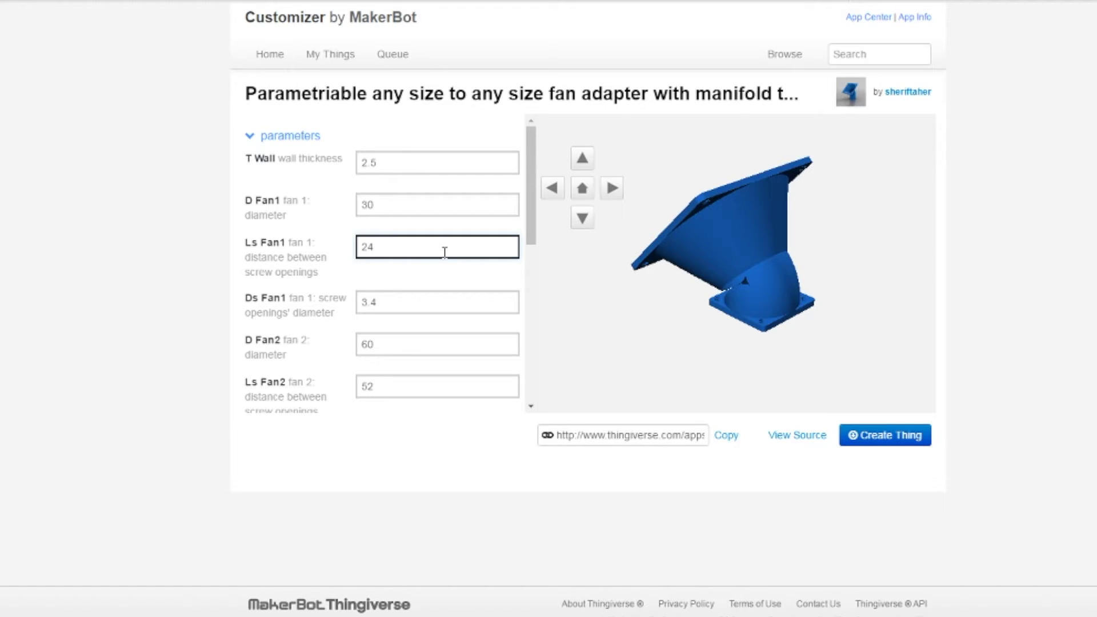
click(414, 303)
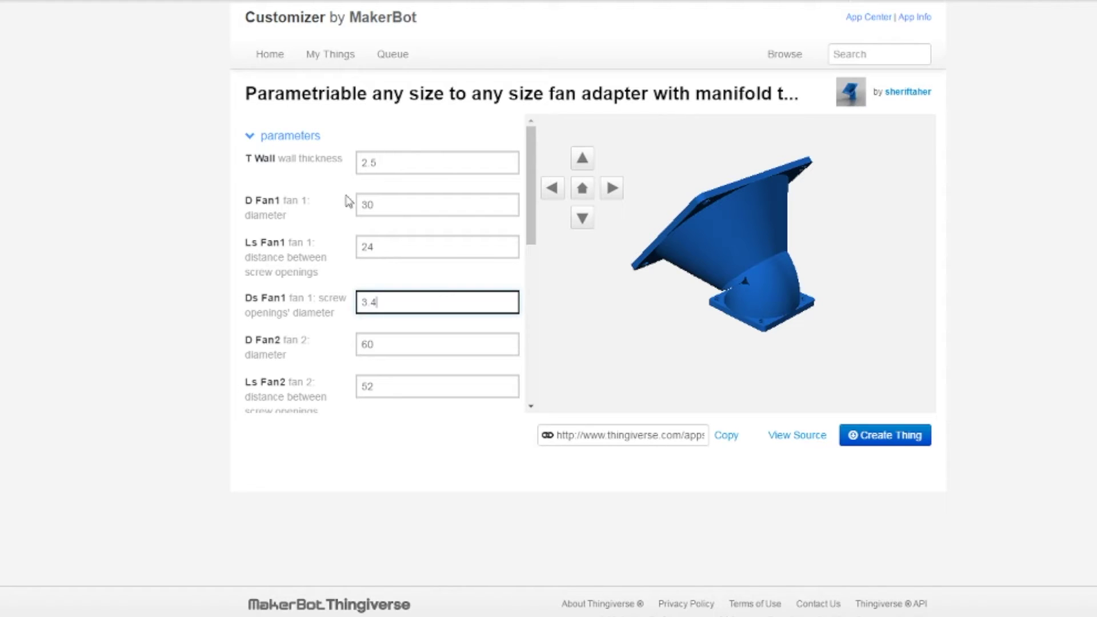
Change D Fan2 diameter from 60 to 50 and Ls Fan2 screw spacing from 52 to 40.
click(384, 342)
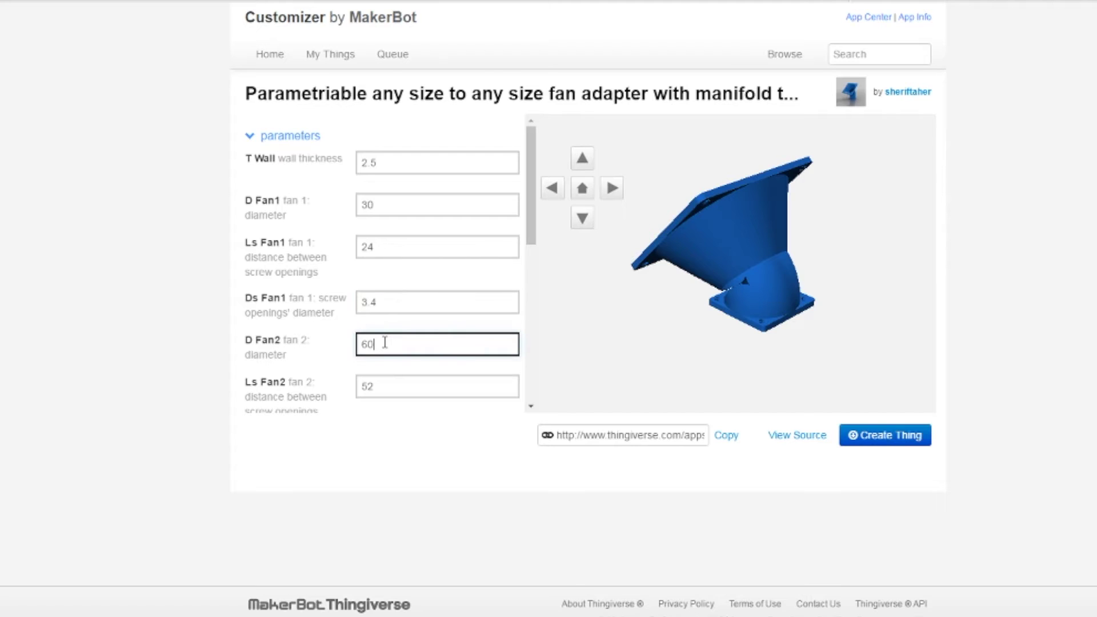
double_click(384, 342)
text(50)
click(412, 388)
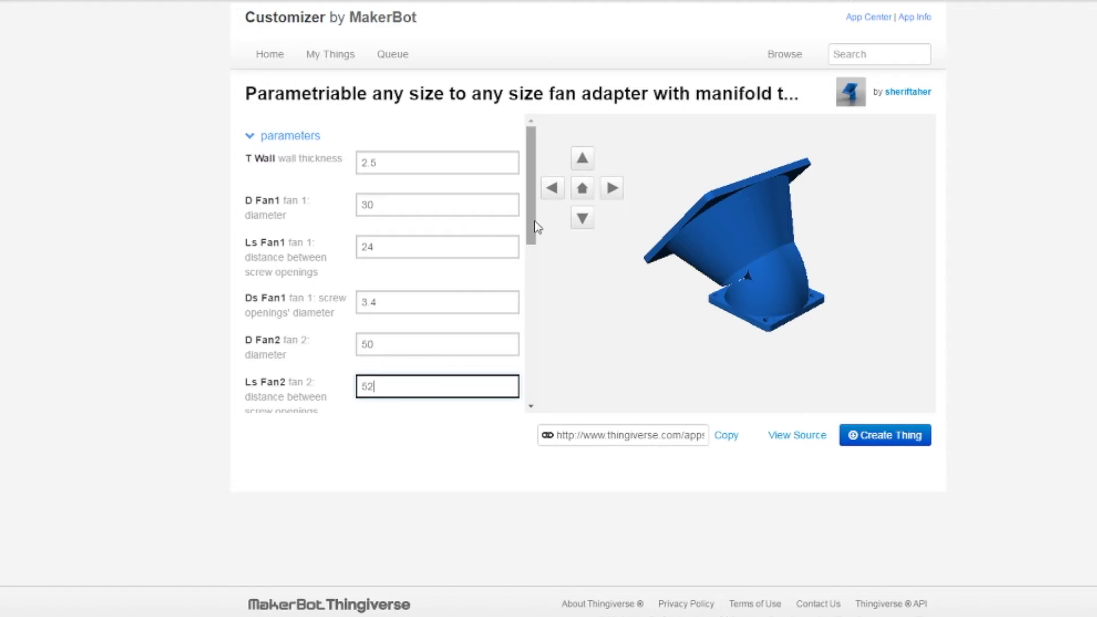
drag(533, 228, 527, 320)
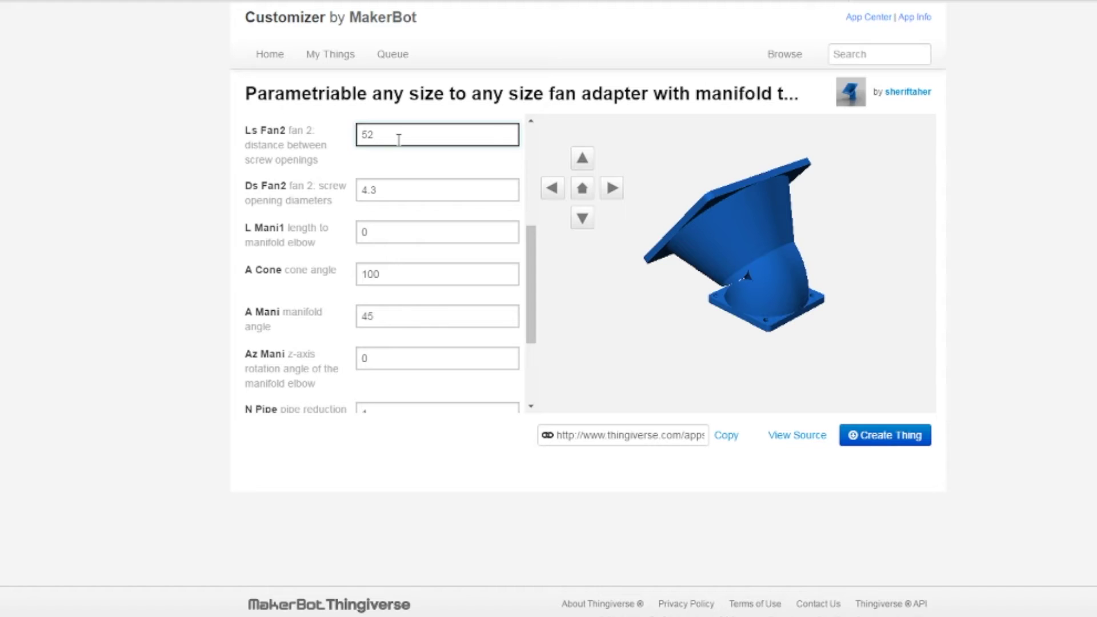
drag(398, 139, 351, 141)
text(40)
Check the Ds Fan2 and L Mani1 values, then select the 45 manifold angle.
click(392, 190)
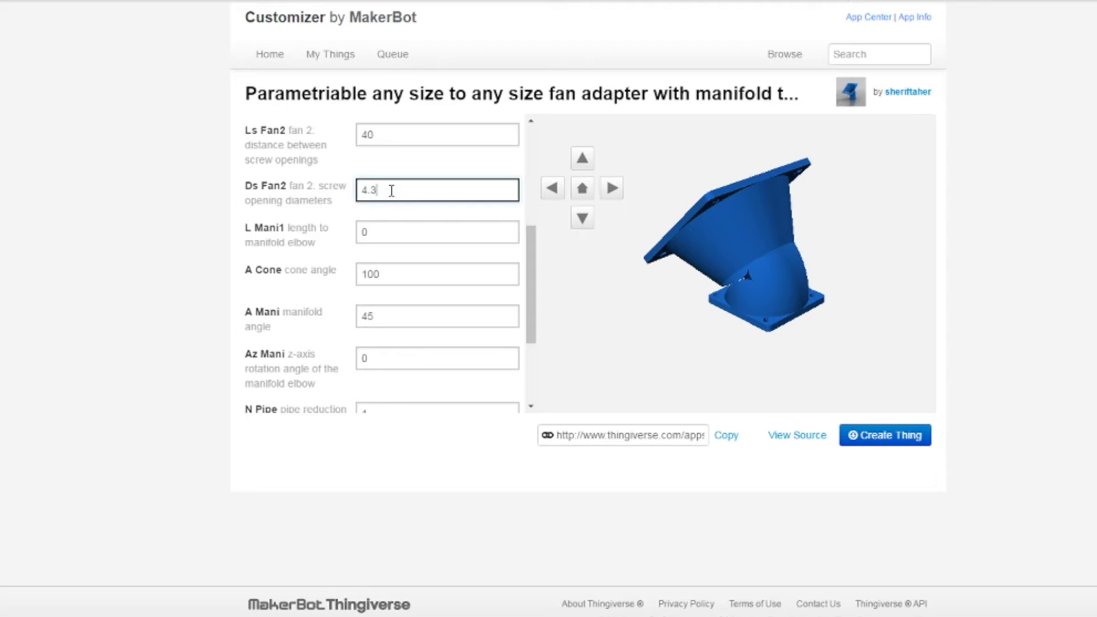
click(384, 235)
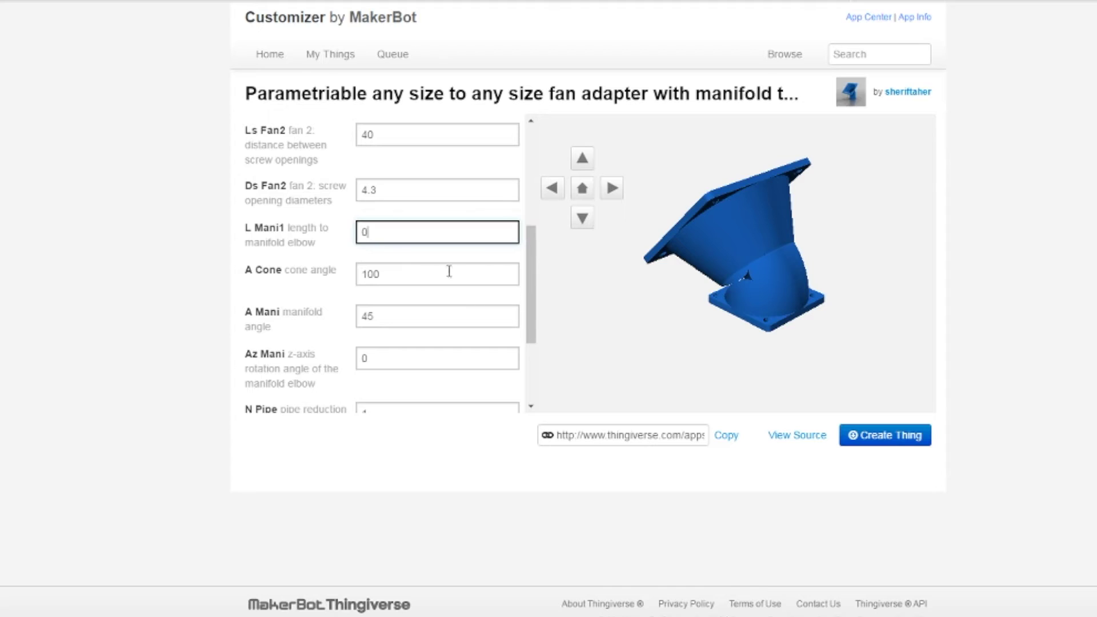
double_click(381, 314)
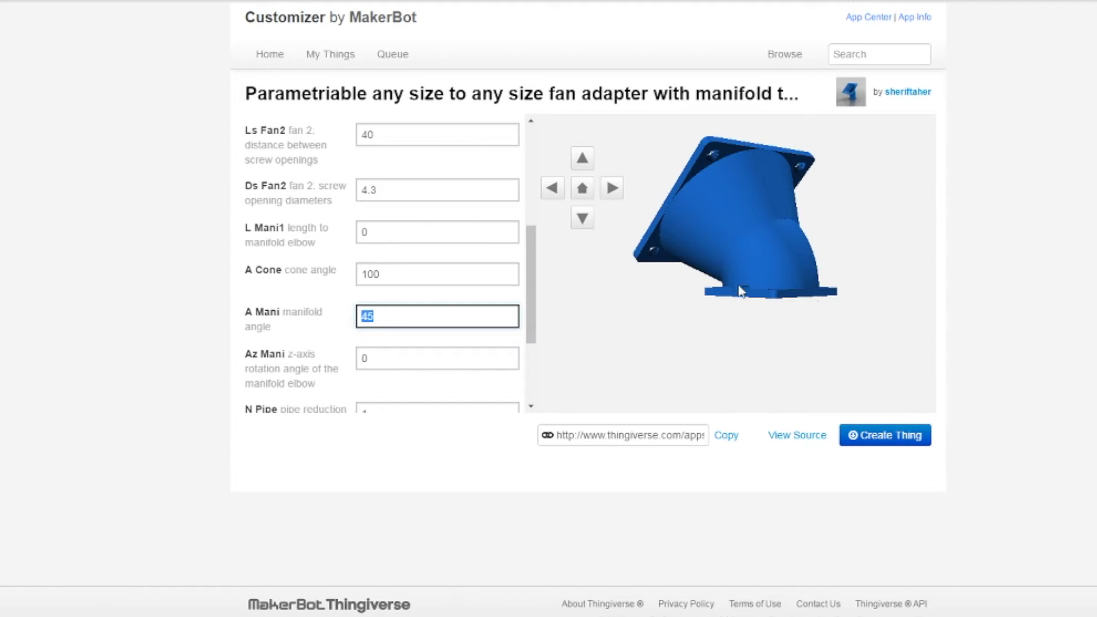
Change A Mani from 45 to 90 and rotate the preview to see the right-angle elbow.
drag(385, 318, 349, 324)
text(90)
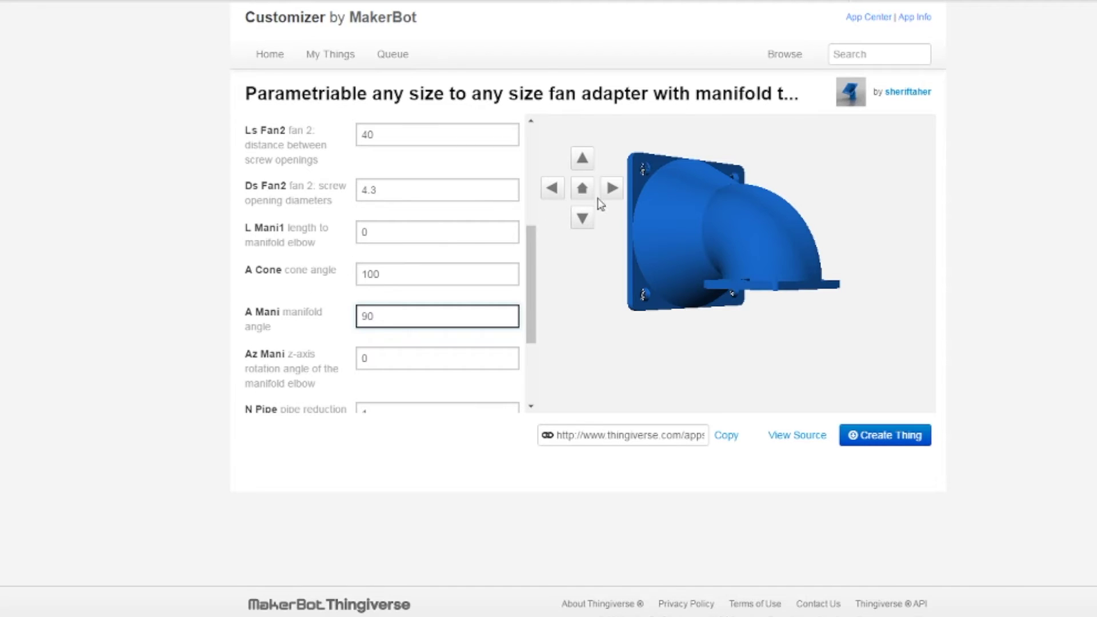
click(613, 190)
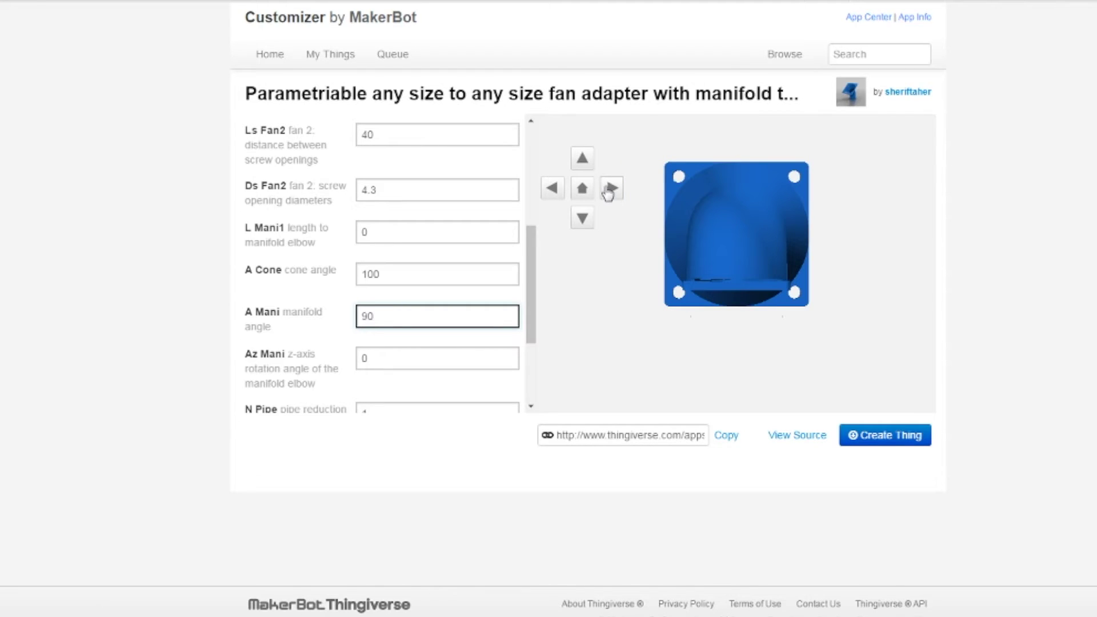
click(610, 191)
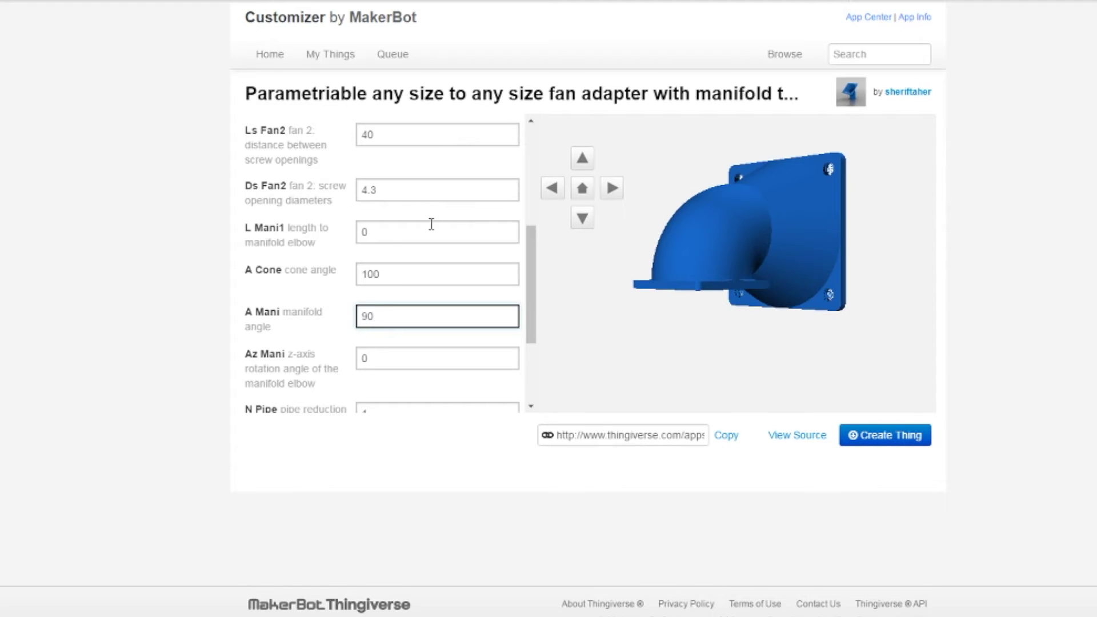
Change L Mani1 from 0 to 10 and rotate the preview to view the adapter's side.
click(390, 238)
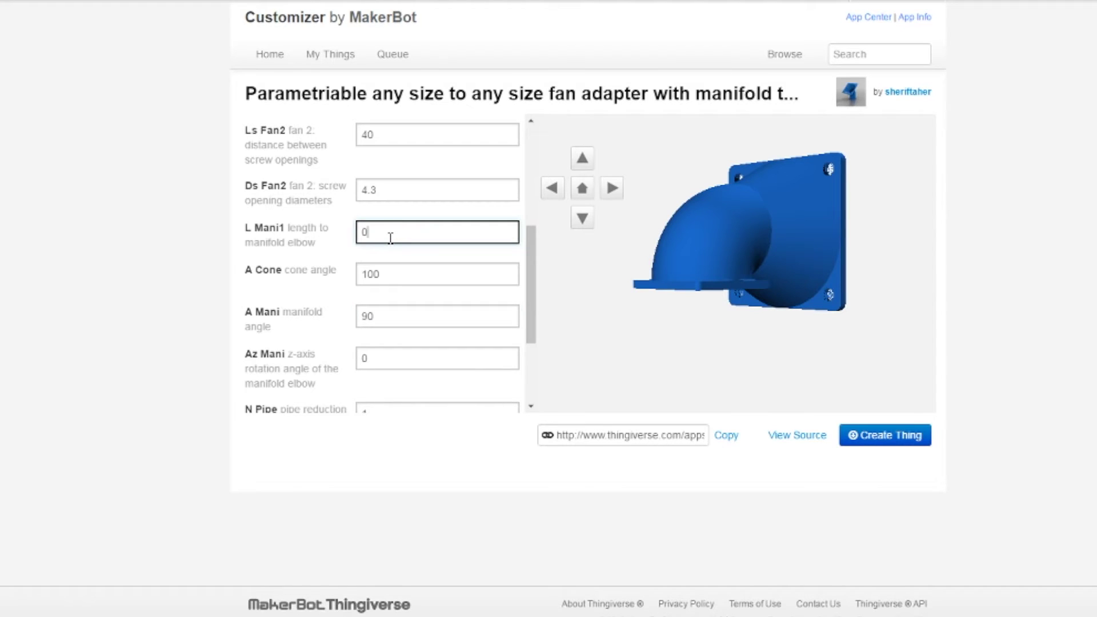
drag(390, 238, 338, 240)
text(10)
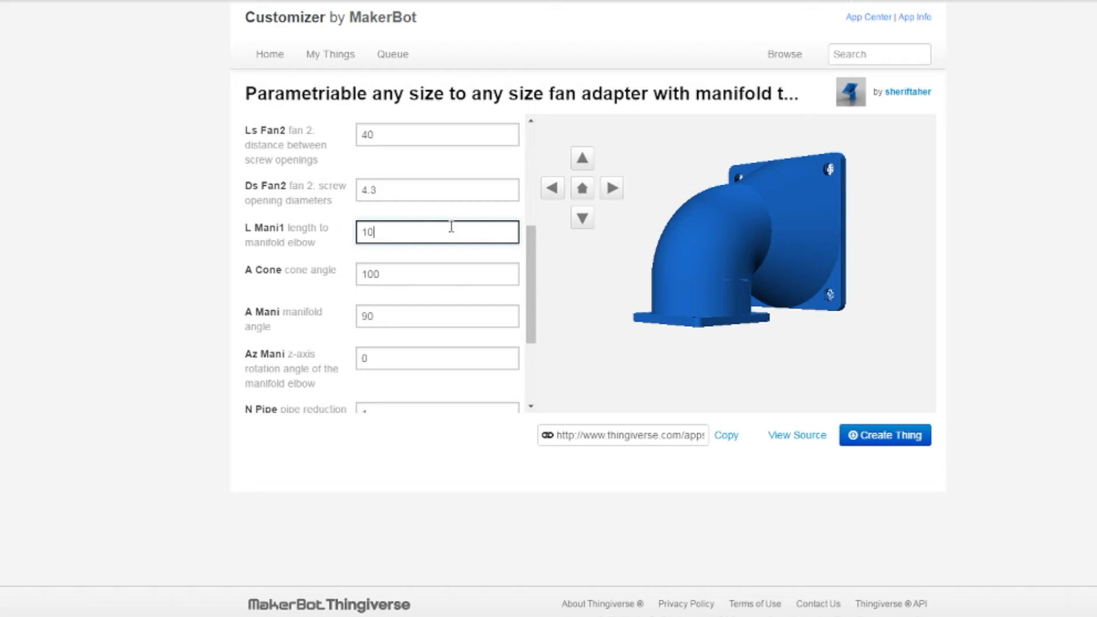
click(610, 189)
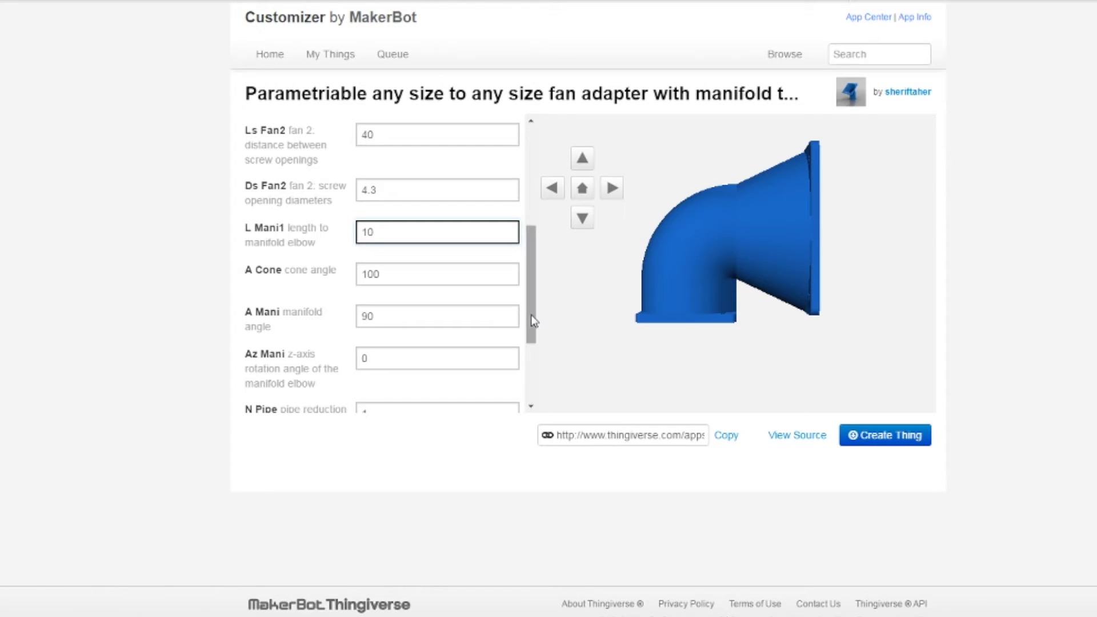
Scroll the parameter list down to N Pipe, N Angle and $Fn, then back up, leaving them unchanged.
drag(531, 321, 528, 361)
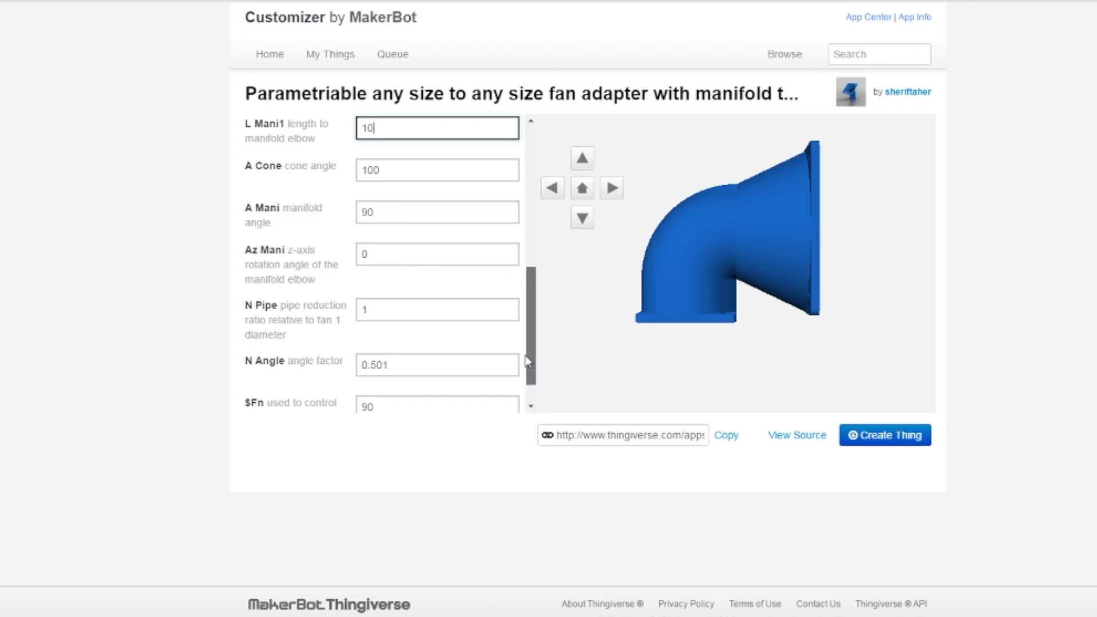
drag(528, 361, 528, 377)
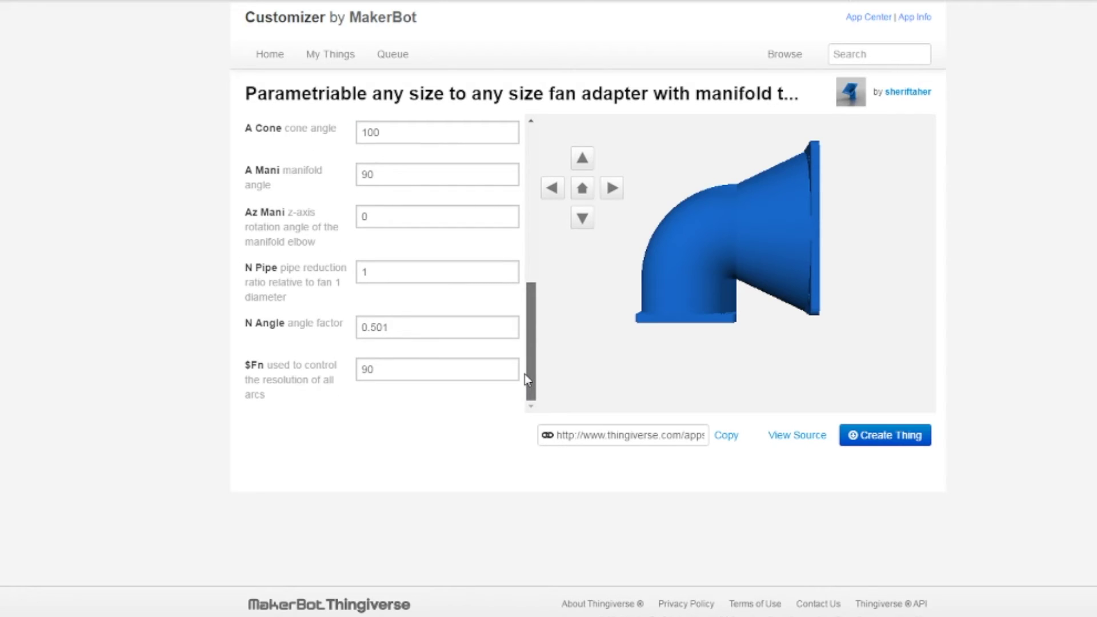
drag(525, 374, 539, 303)
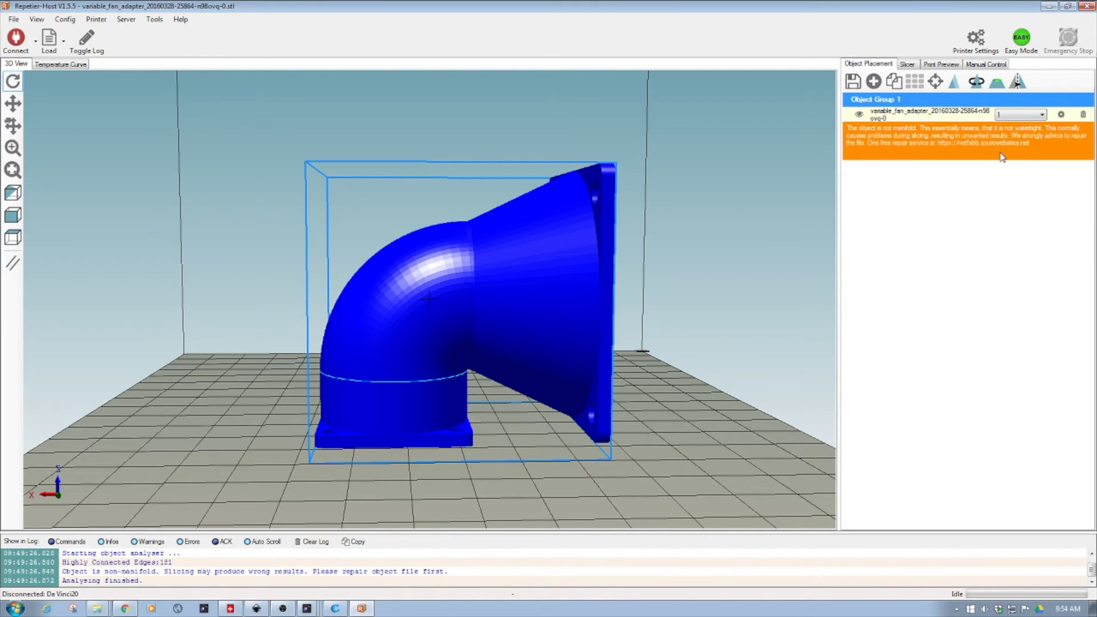
Delete the non-manifold adapter and load variable_fan_adapter_fixed.stl from the adapter's files folder.
click(15, 20)
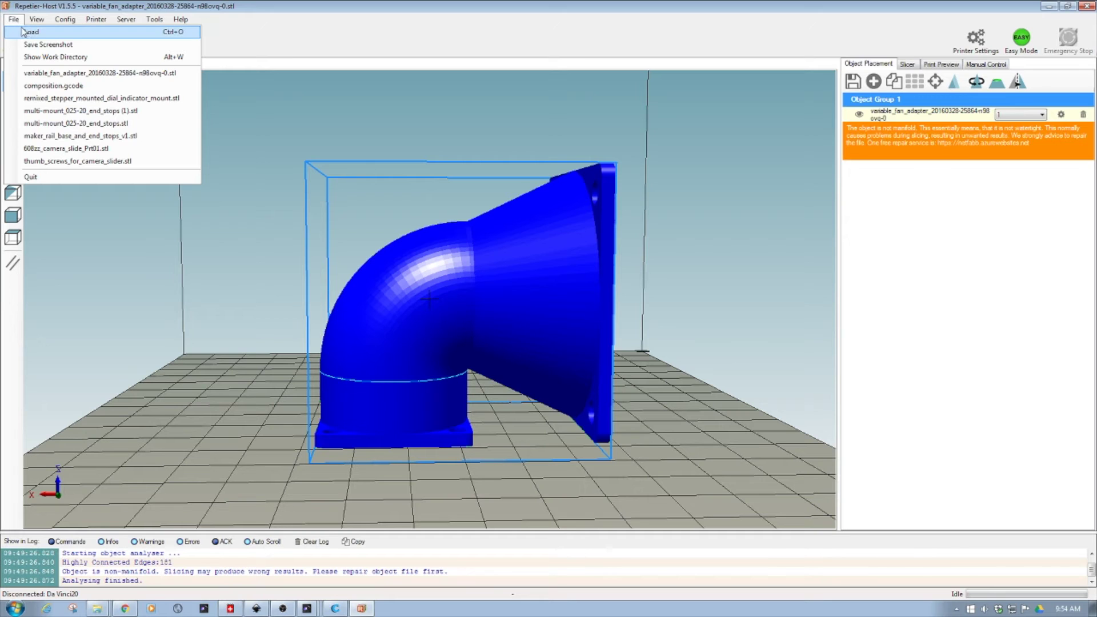
click(372, 299)
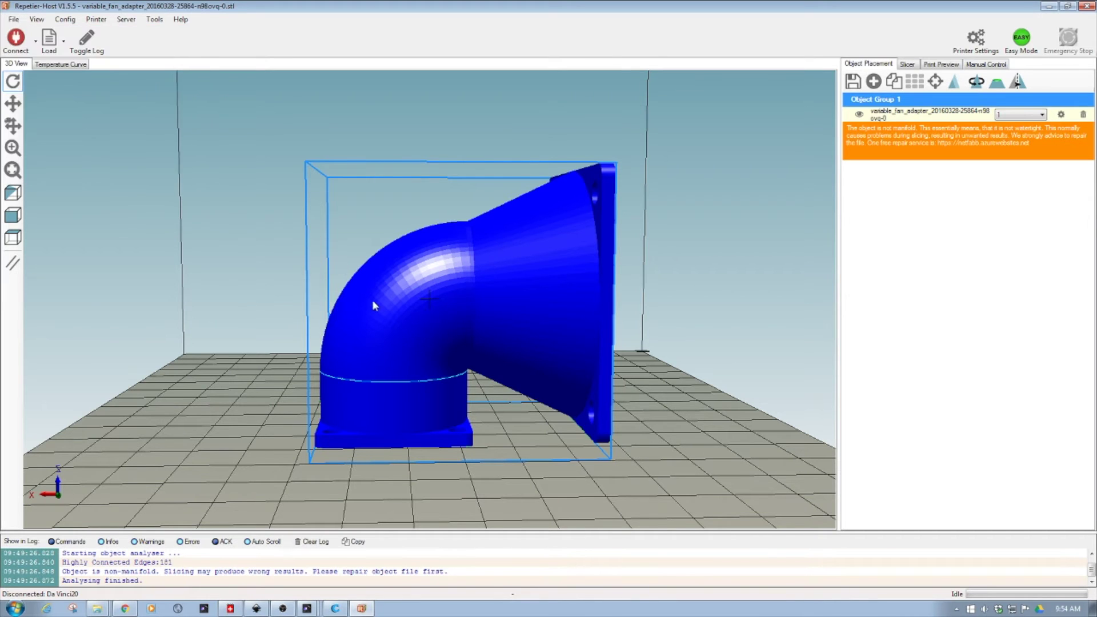
click(1083, 115)
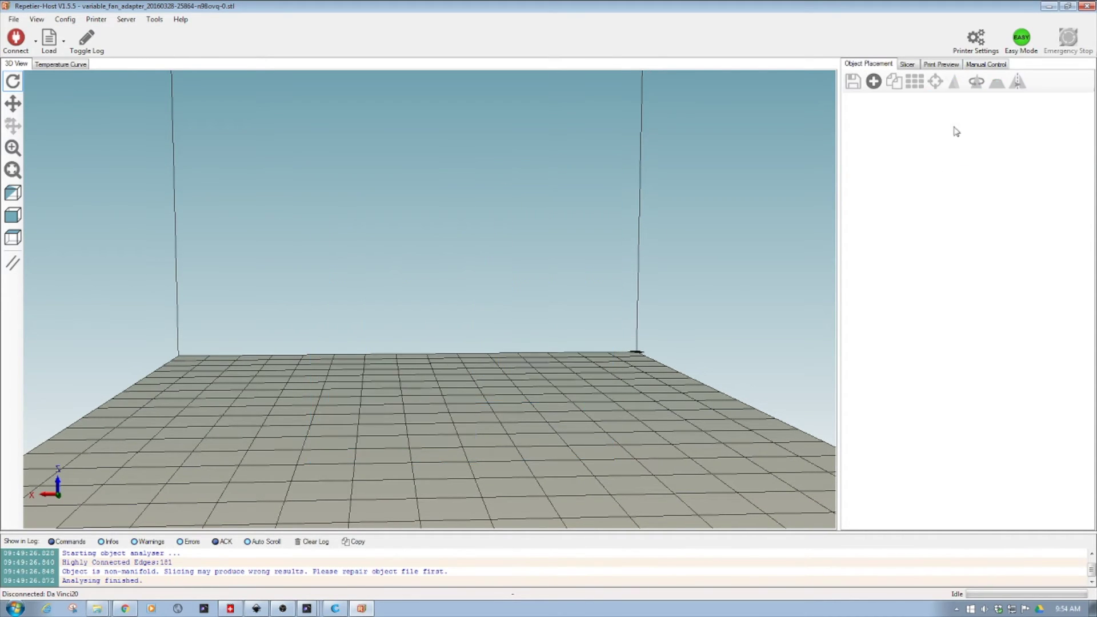
click(24, 19)
click(30, 32)
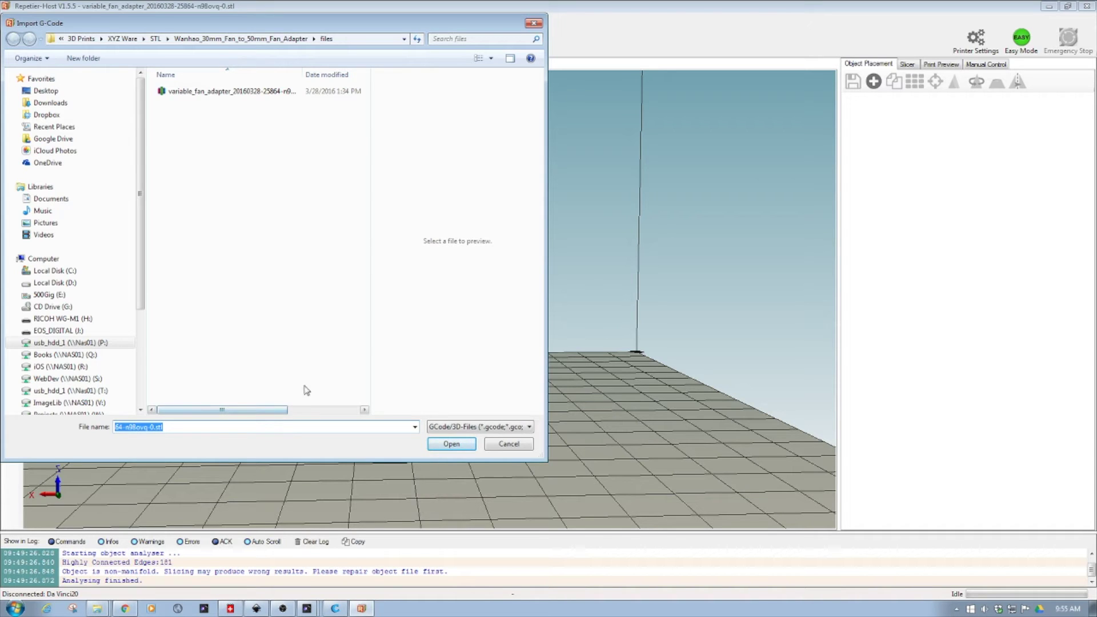
click(245, 38)
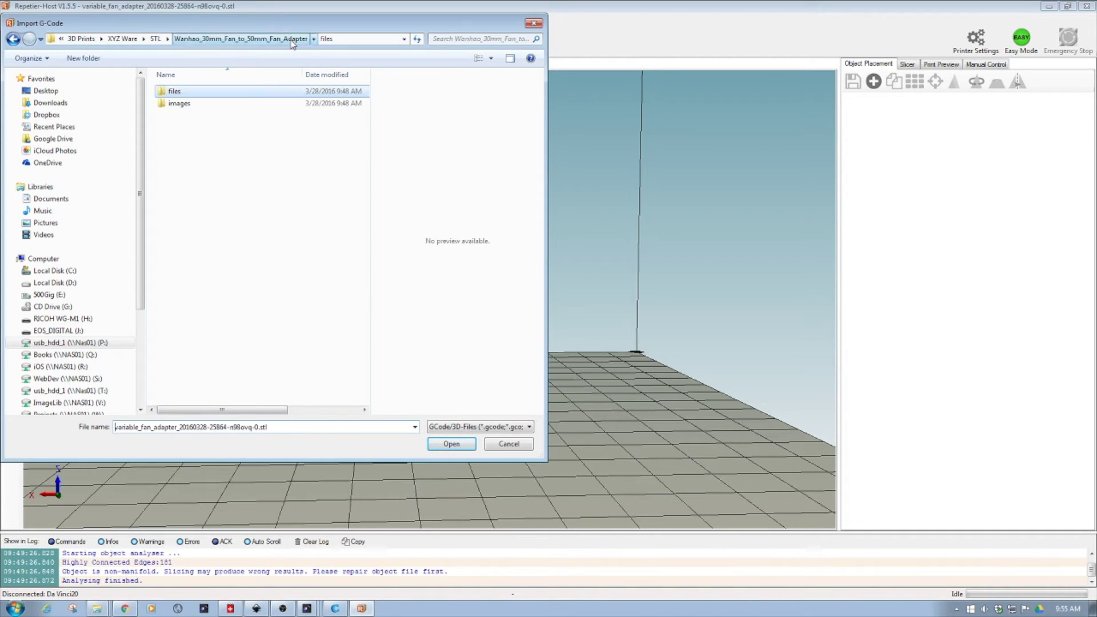
double_click(174, 92)
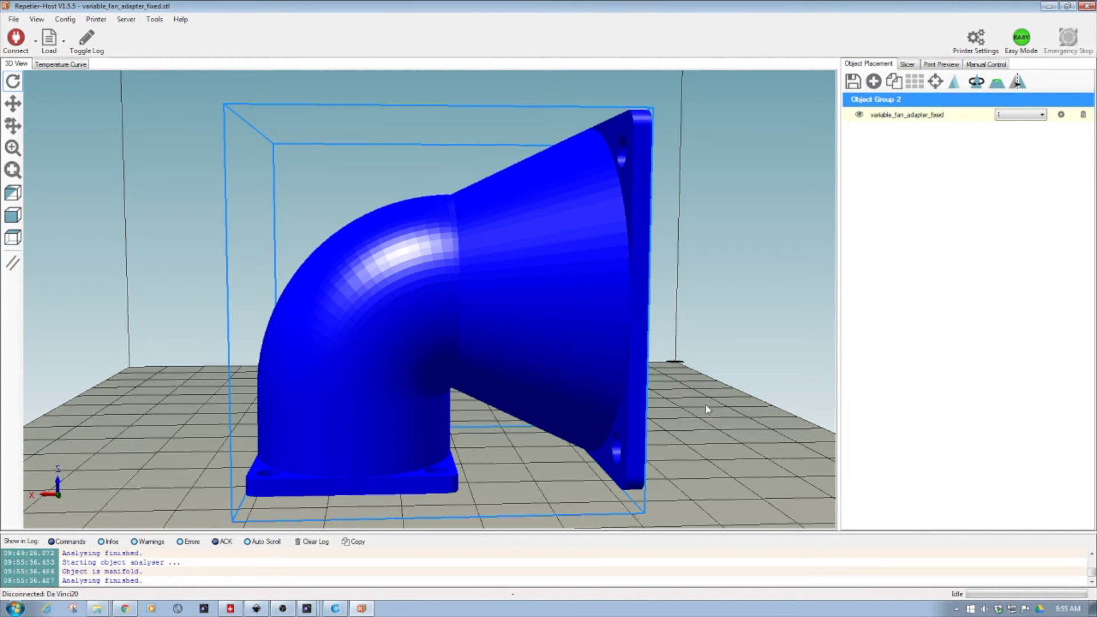
drag(700, 444, 154, 449)
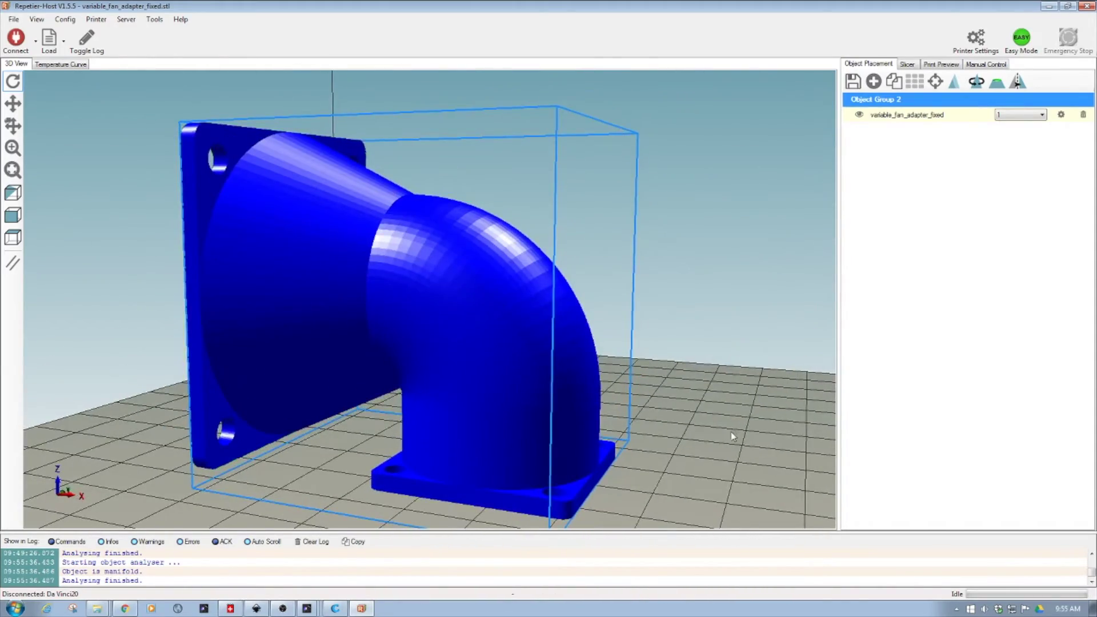
drag(732, 437, 314, 408)
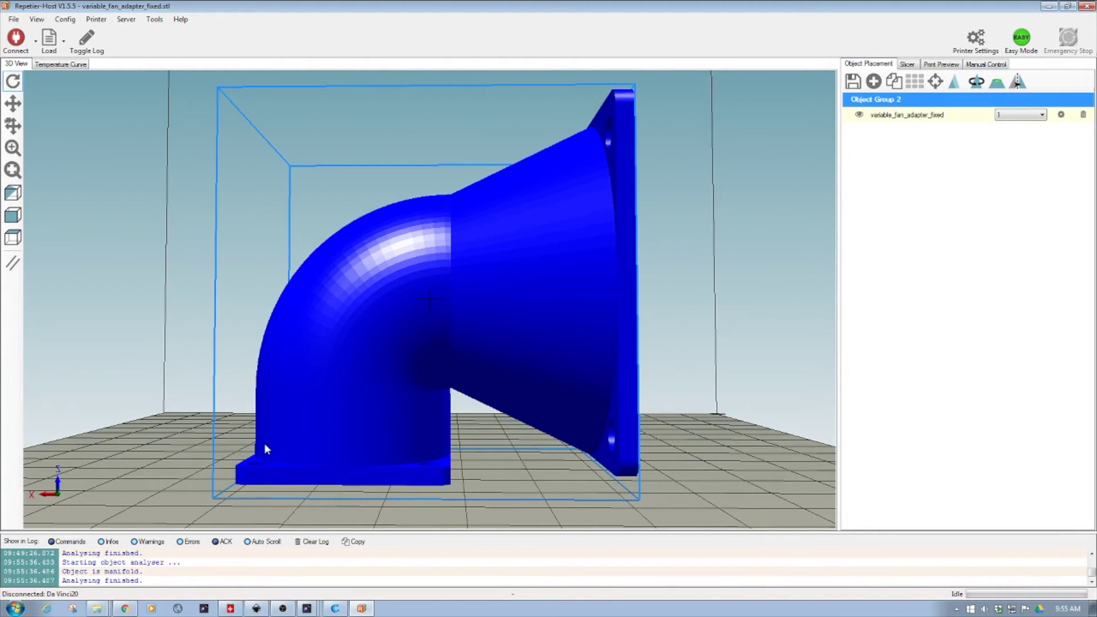
drag(529, 475, 509, 372)
drag(688, 387, 314, 384)
drag(627, 375, 215, 383)
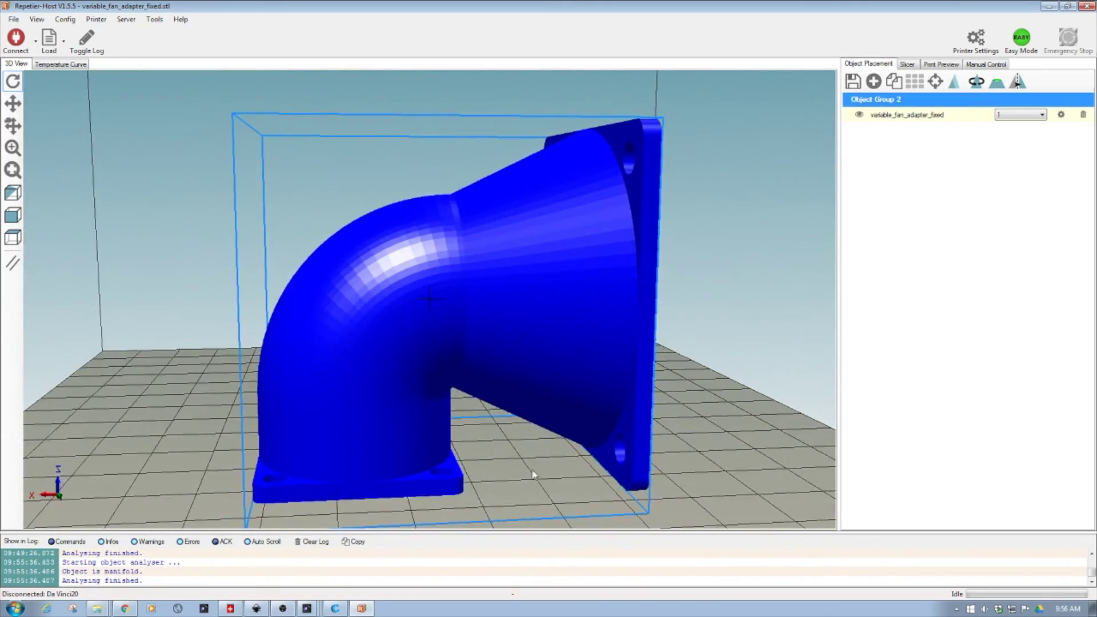
drag(533, 474, 83, 476)
drag(706, 451, 183, 436)
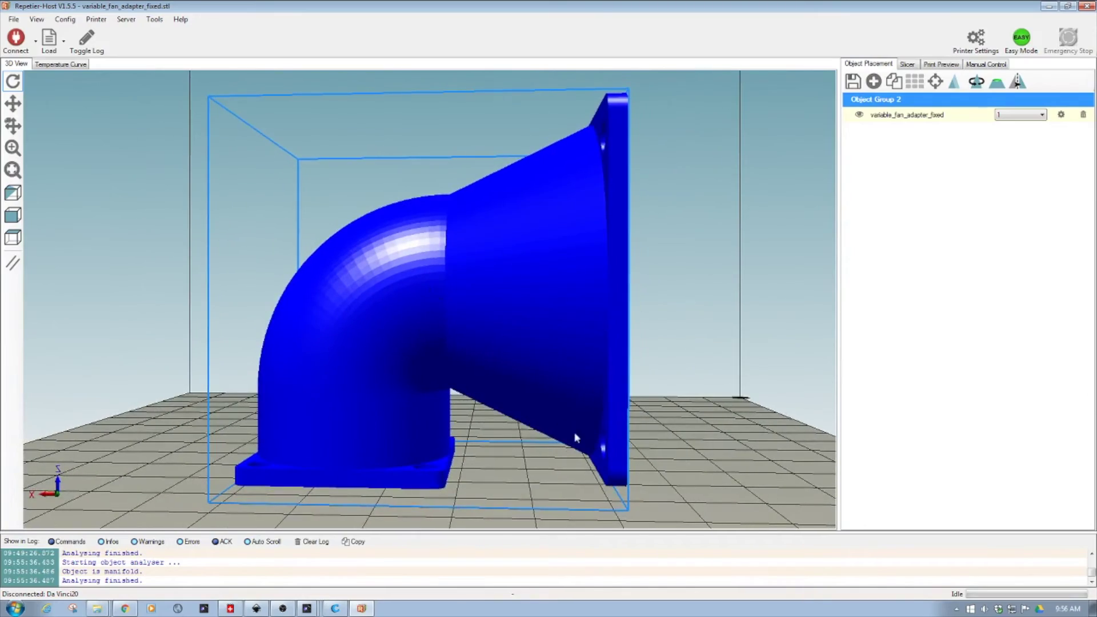